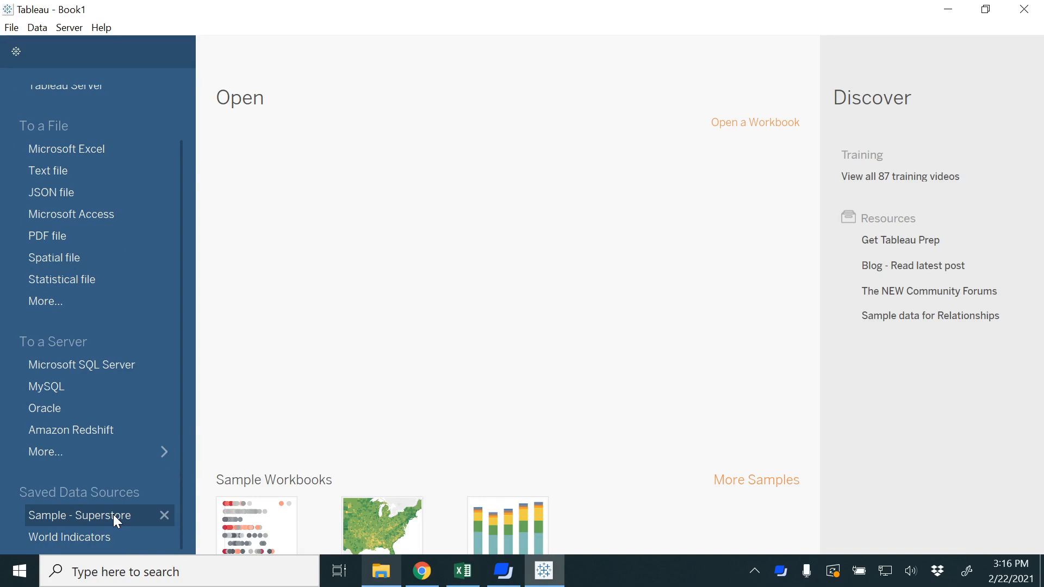
# Step: Connect to the saved Sample - Superstore data source and show its data source page
pyautogui.click(116, 516)
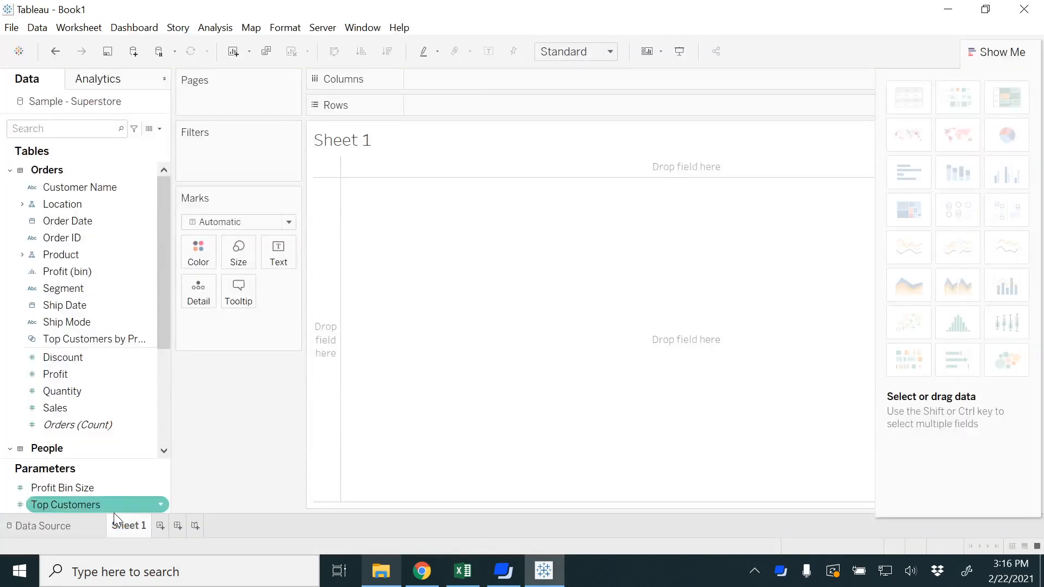
pyautogui.click(60, 527)
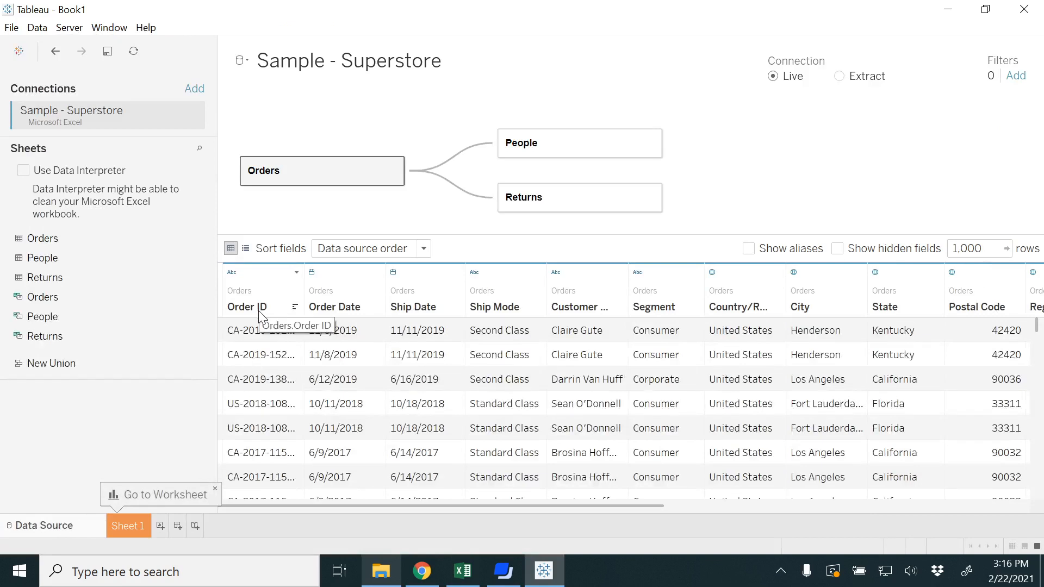
# Step: Sort the Orders data by Order ID in ascending order, look over the rows, and switch to descending order
pyautogui.click(295, 308)
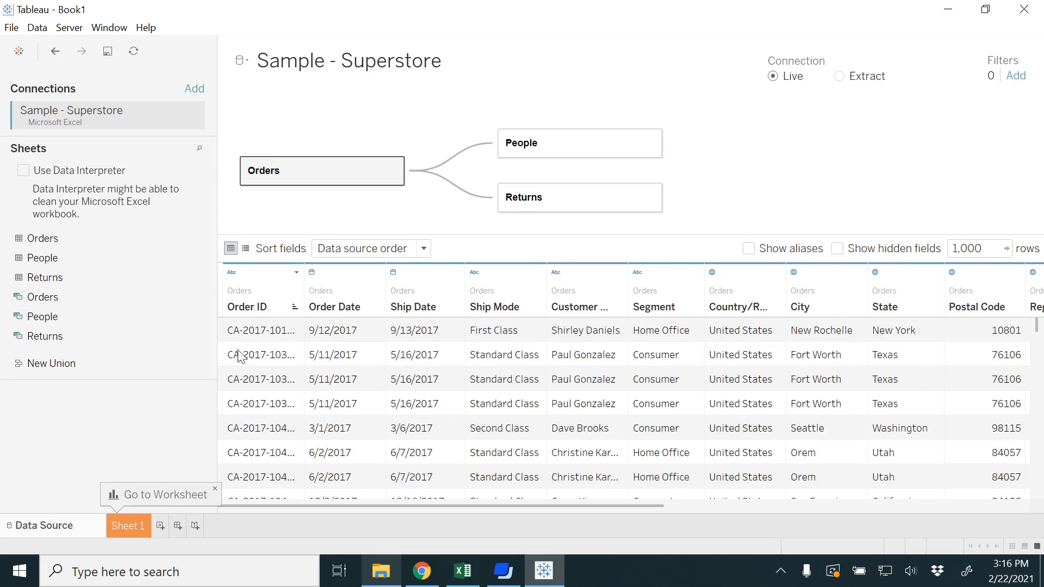
pyautogui.scroll(-2, 241, 458)
pyautogui.scroll(2, 242, 458)
pyautogui.click(295, 307)
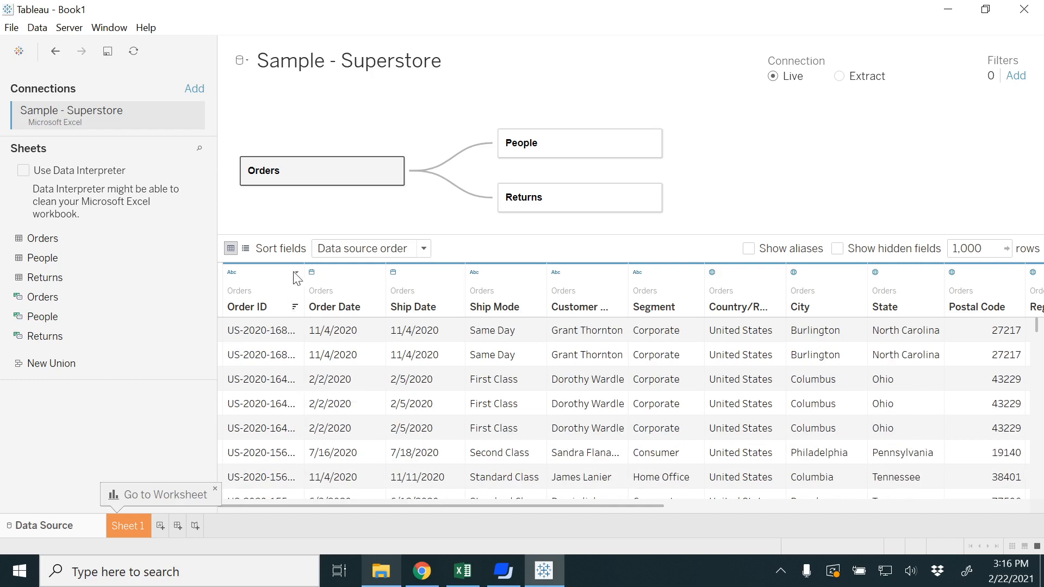
# Step: Examine the description of the Order ID field, including its role, type and domain members, and close it
pyautogui.click(267, 276)
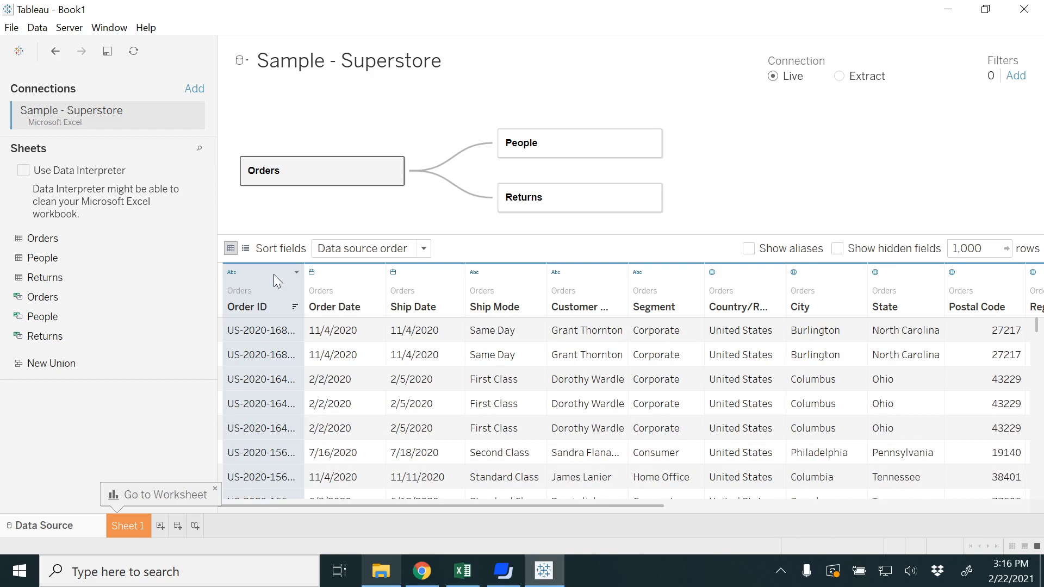
pyautogui.click(297, 273)
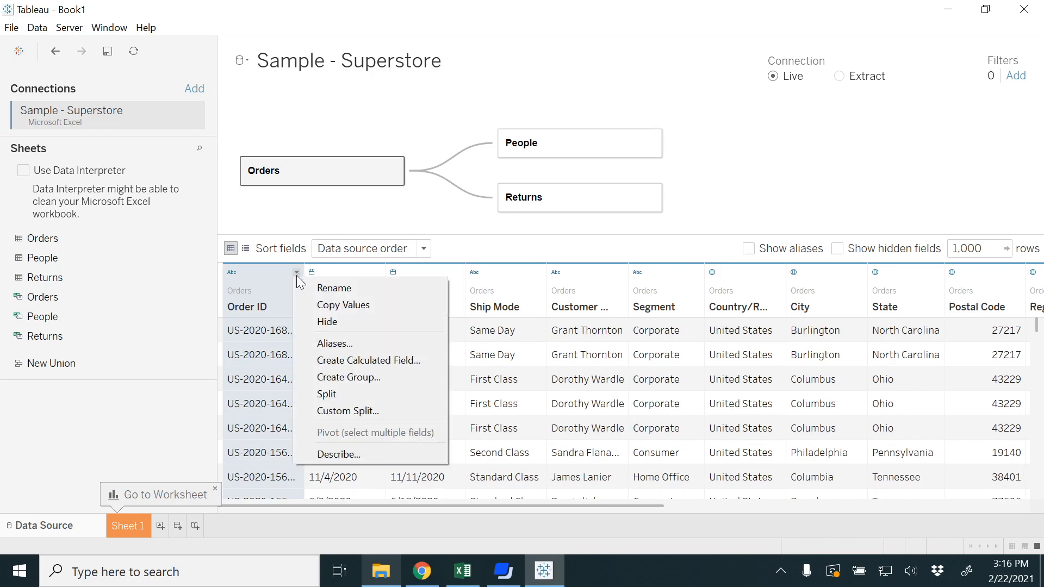
pyautogui.click(340, 454)
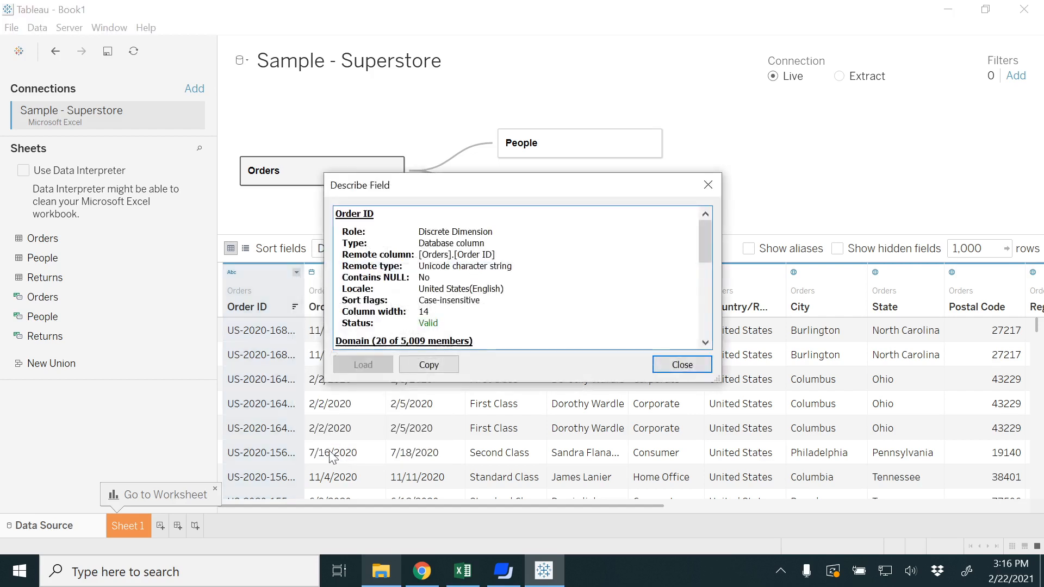
pyautogui.scroll(-2, 519, 288)
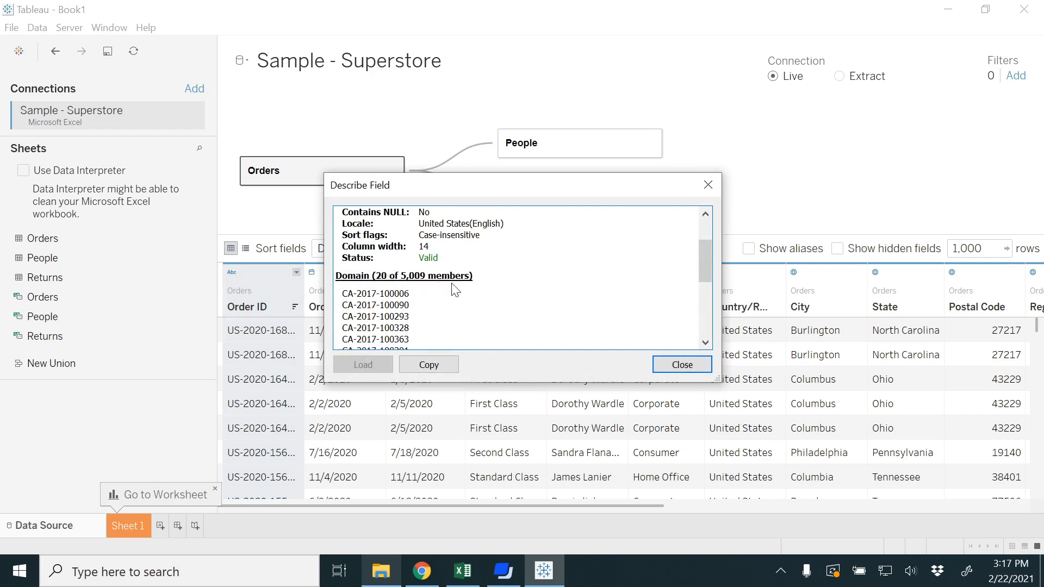
pyautogui.scroll(-3, 460, 311)
pyautogui.scroll(-3, 457, 303)
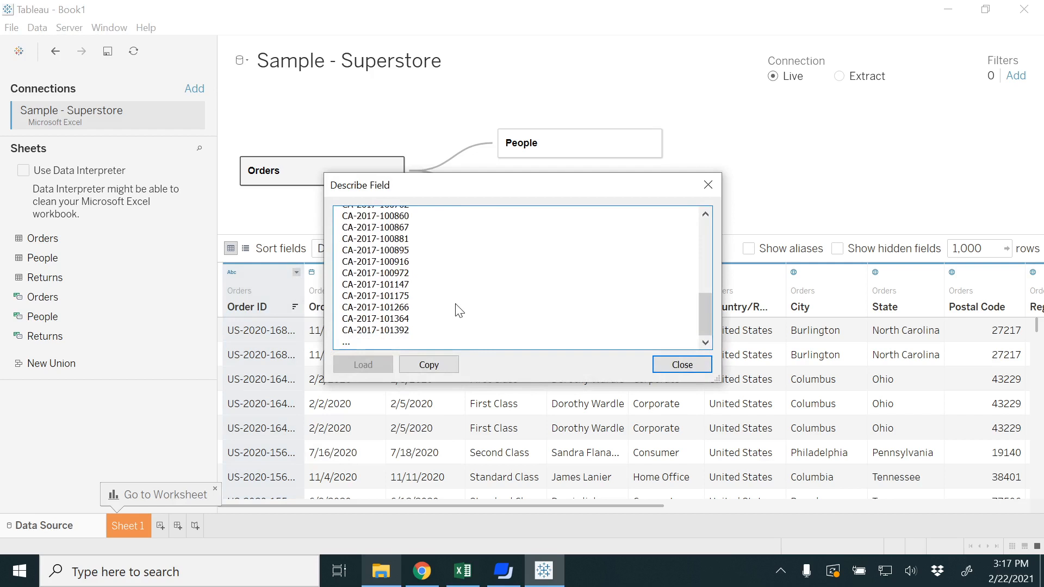
pyautogui.scroll(10, 457, 303)
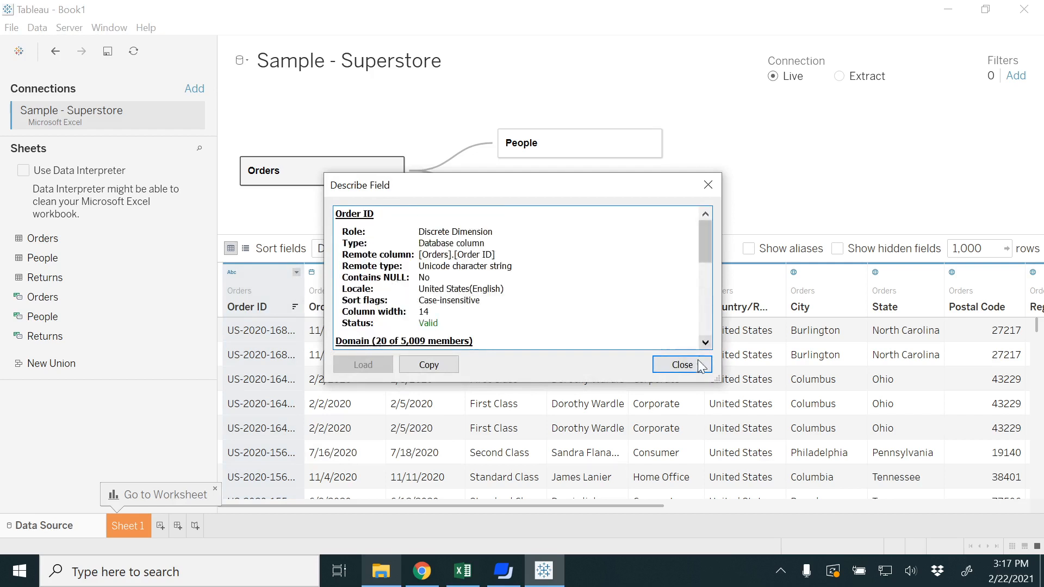
pyautogui.click(682, 365)
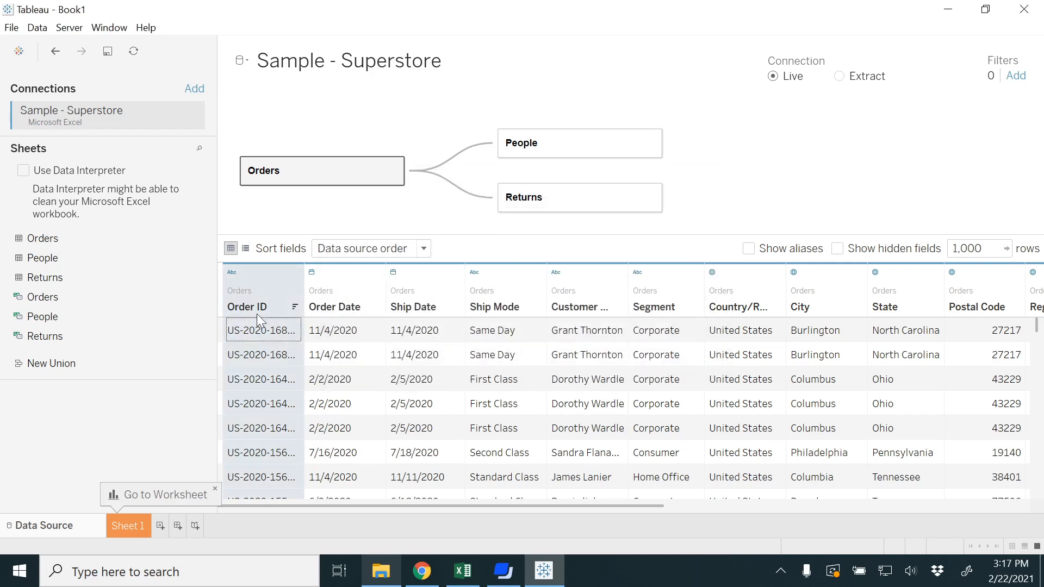
# Step: Rename the Order ID column as oID
pyautogui.click(297, 272)
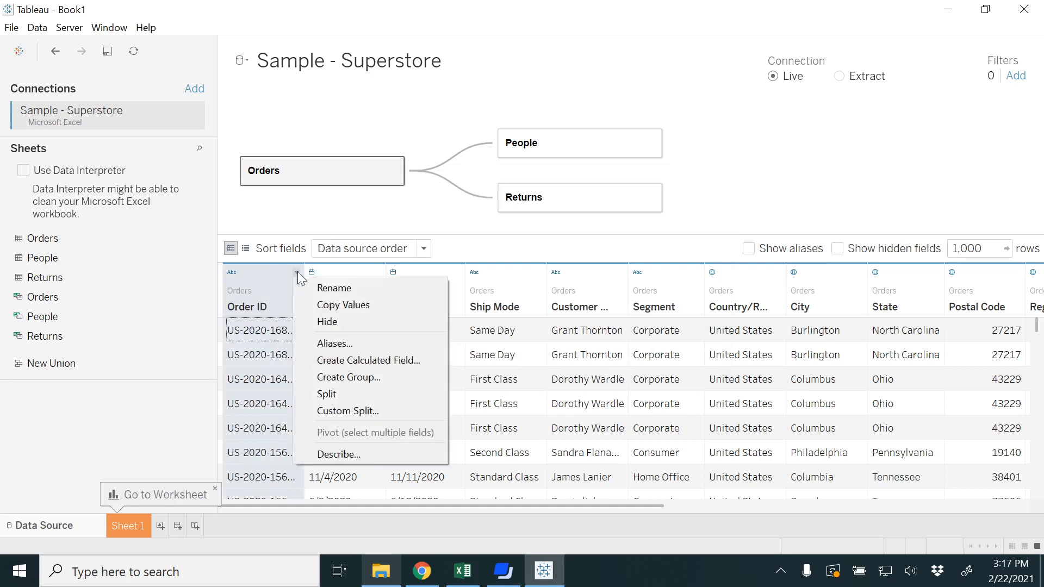
pyautogui.click(329, 288)
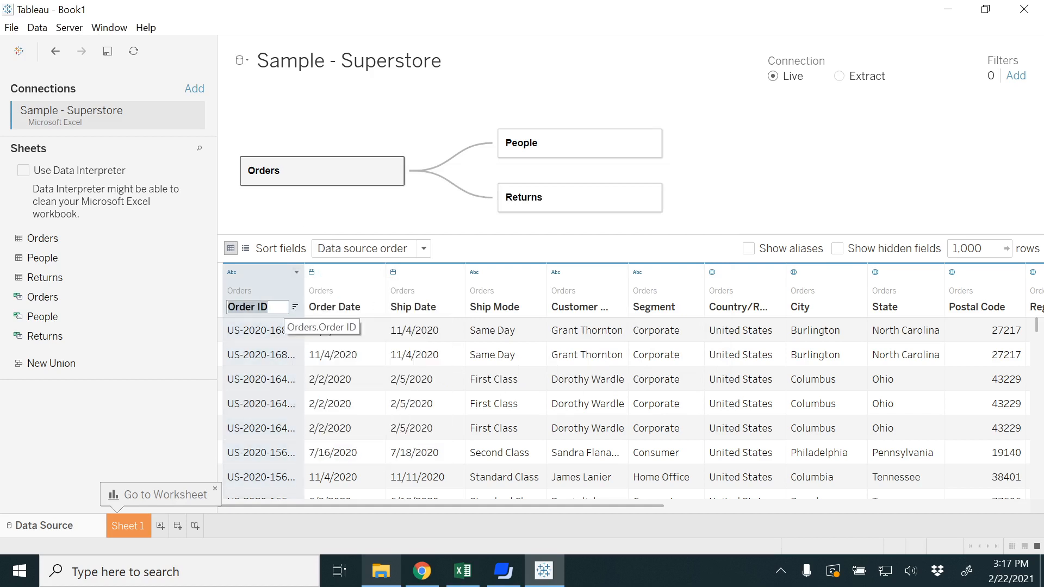
pyautogui.write('oID')
pyautogui.press('Return')
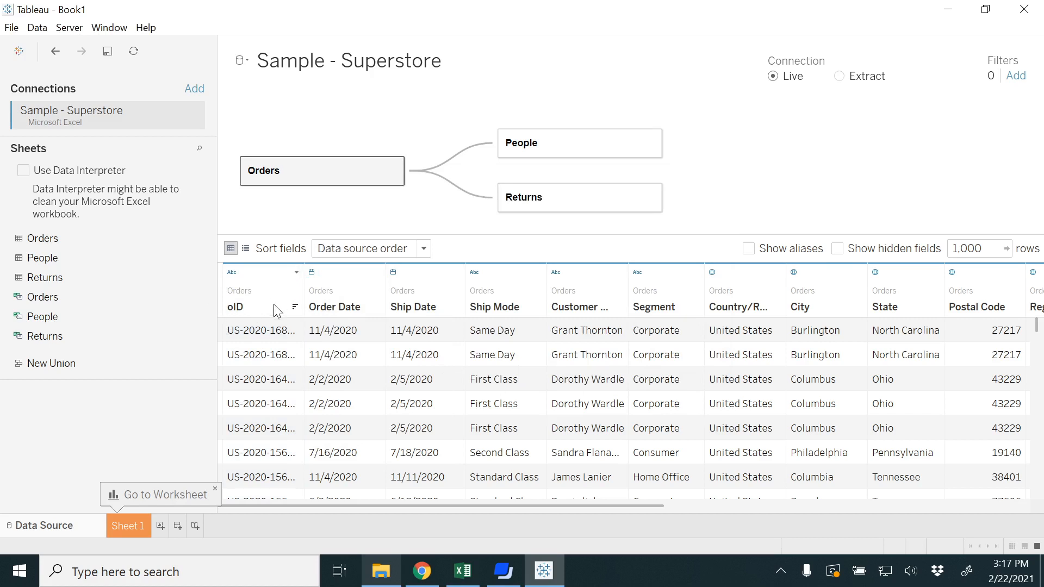
# Step: Reset the oID column to its original field name
pyautogui.click(296, 272)
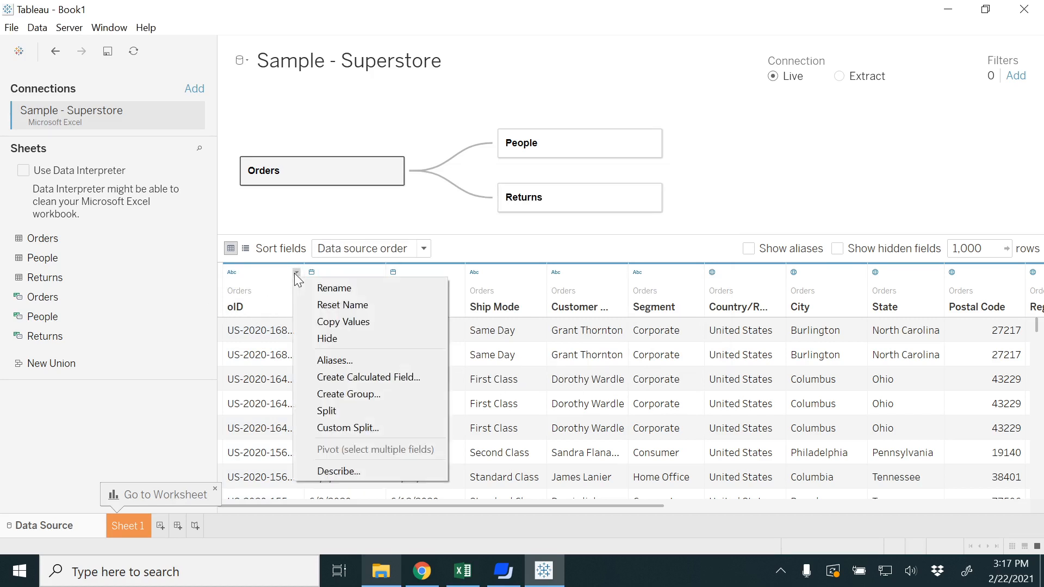
pyautogui.click(330, 305)
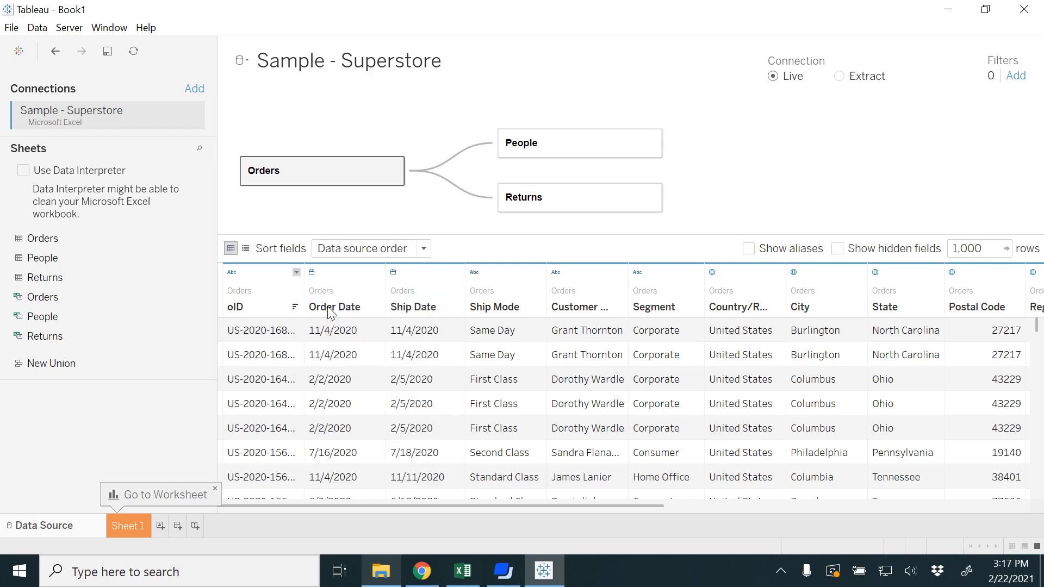
pyautogui.click(297, 273)
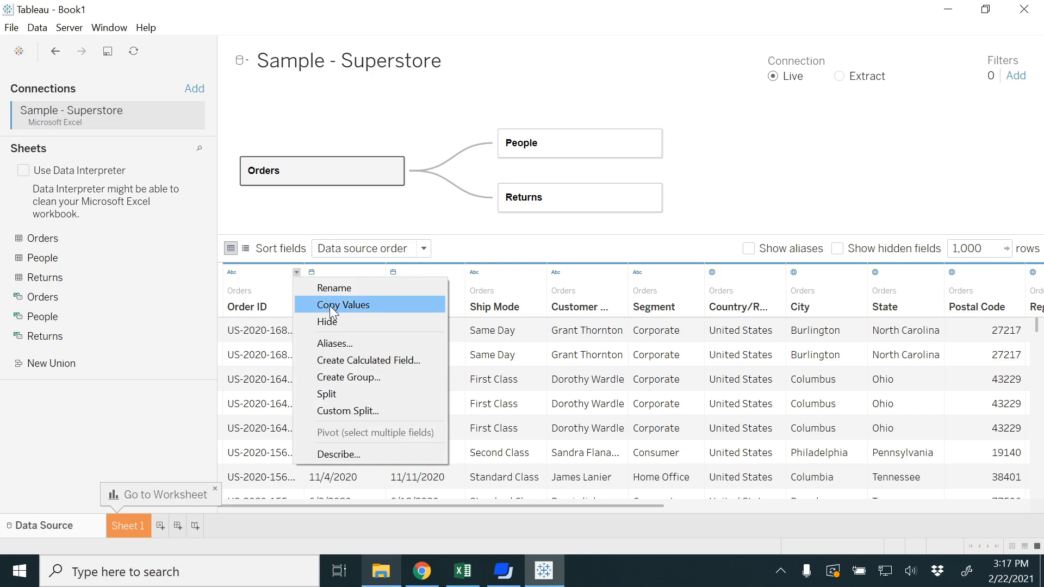
pyautogui.click(264, 274)
pyautogui.click(260, 269)
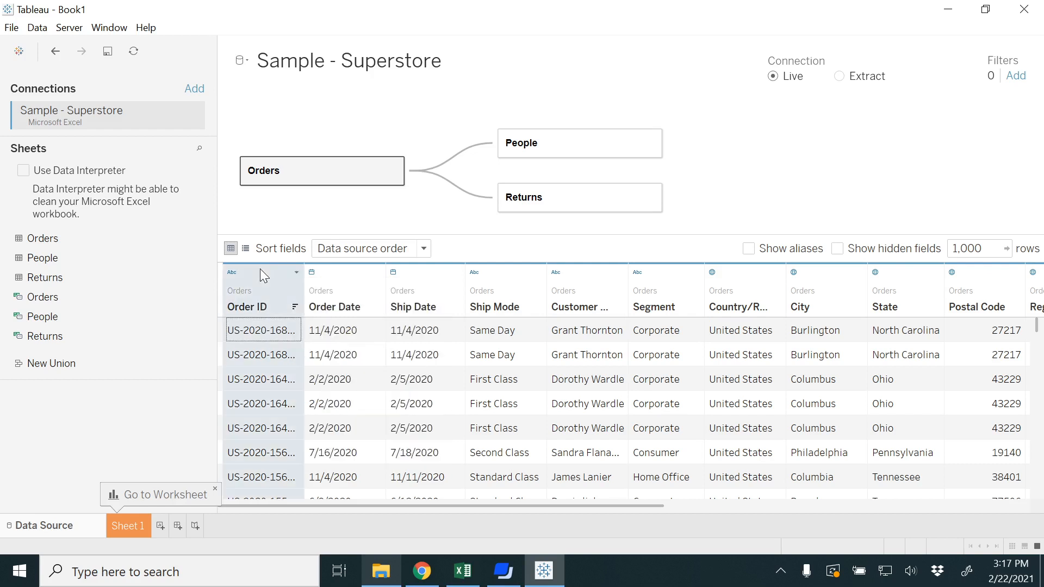
# Step: Copy the Order ID column's values, paste them into cell A1 of the blank Excel workbook, and fit column A to its contents
pyautogui.click(297, 275)
pyautogui.click(314, 303)
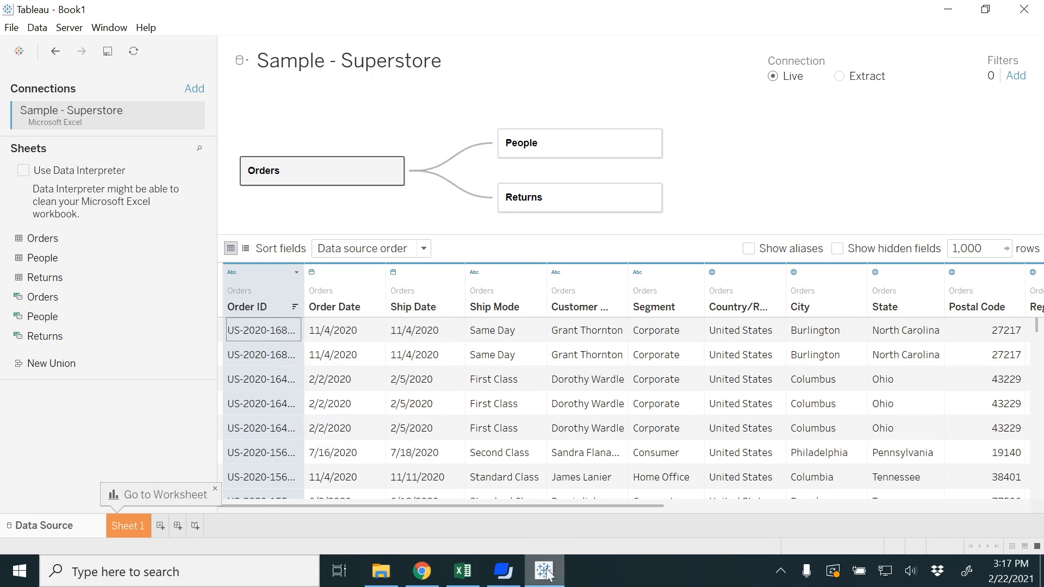
pyautogui.click(463, 571)
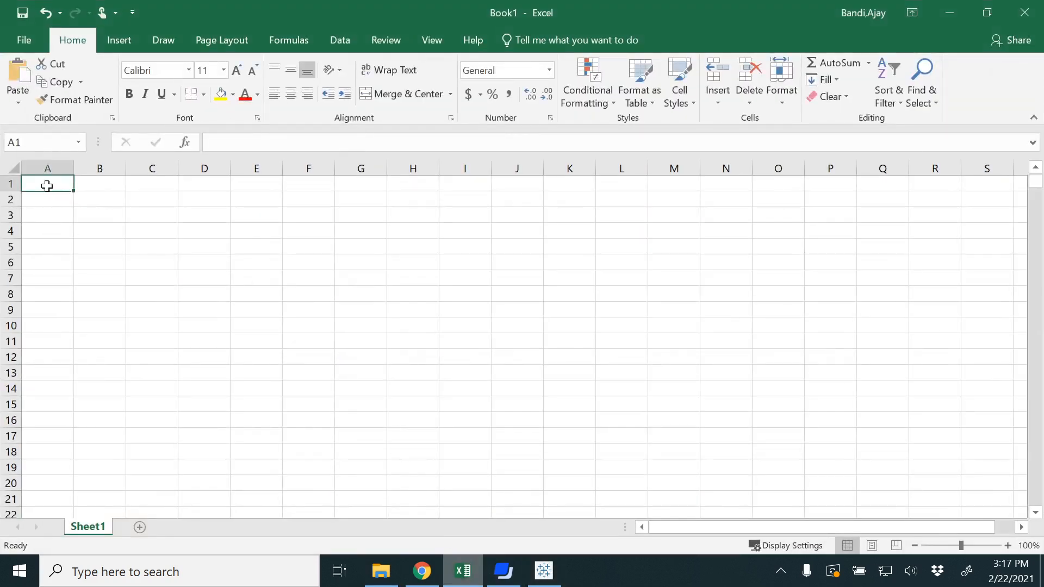
pyautogui.hotkey('ctrl', 'v')
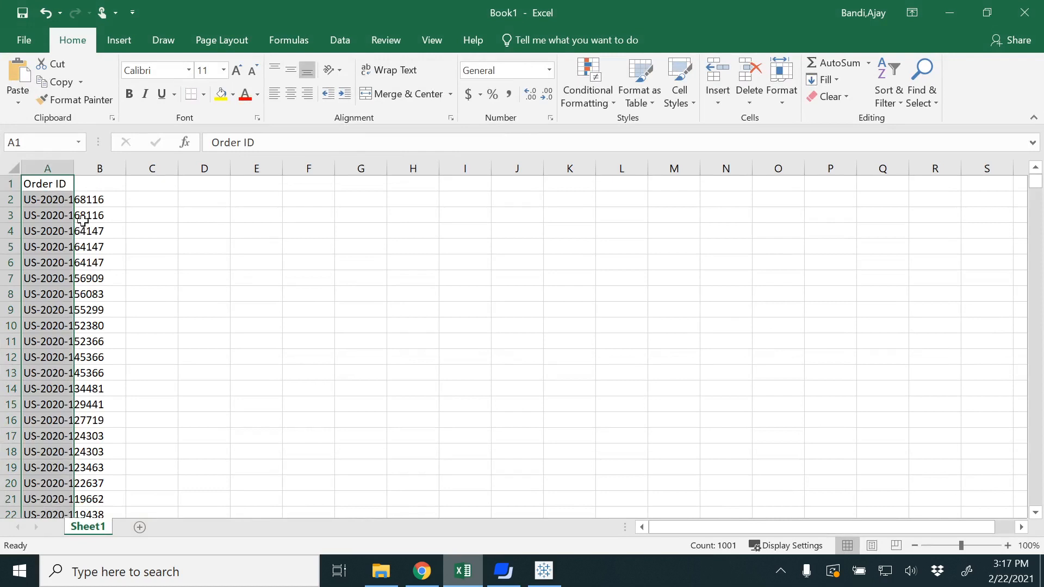
pyautogui.doubleClick(74, 169)
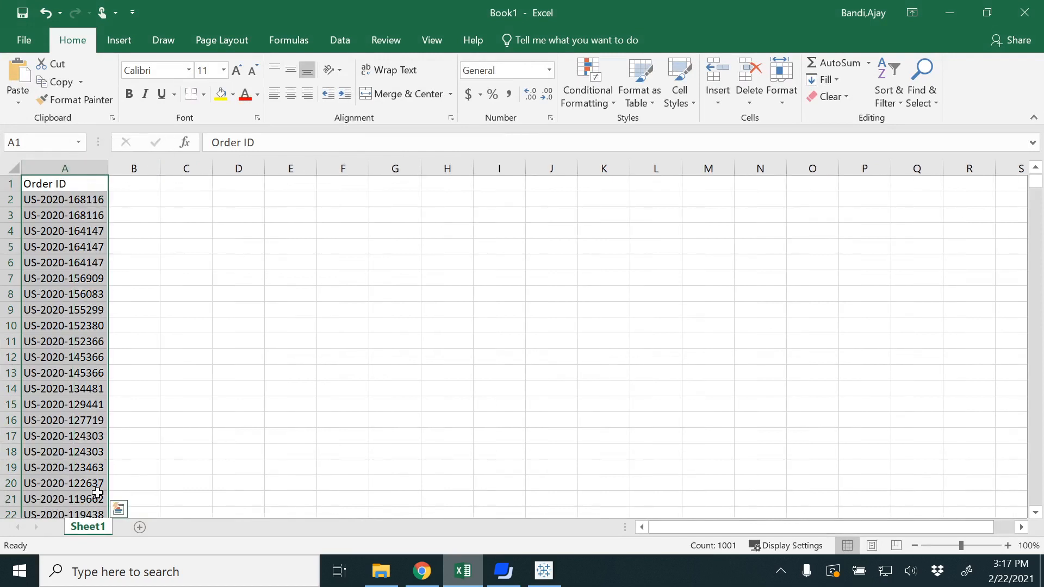
# Step: Switch back to Tableau, split the Order ID column automatically, and widen it to show the full IDs
pyautogui.click(543, 571)
pyautogui.click(296, 273)
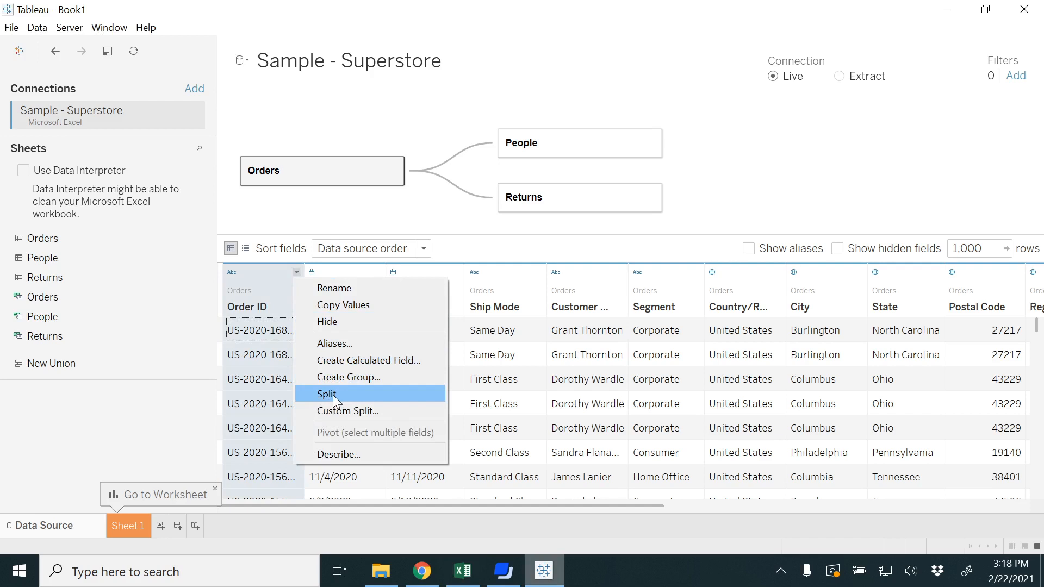
pyautogui.click(315, 215)
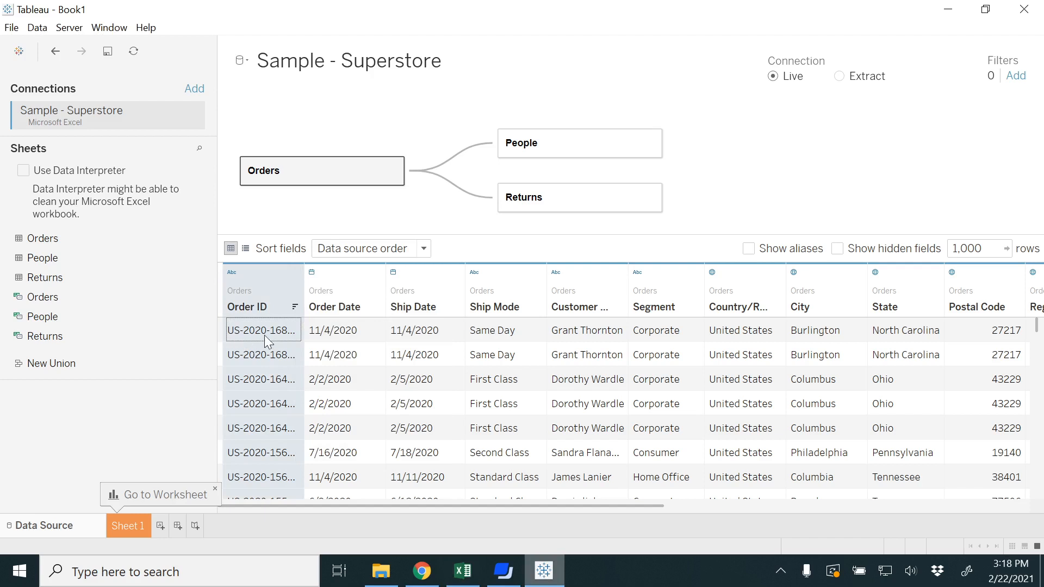
pyautogui.click(298, 273)
pyautogui.click(341, 395)
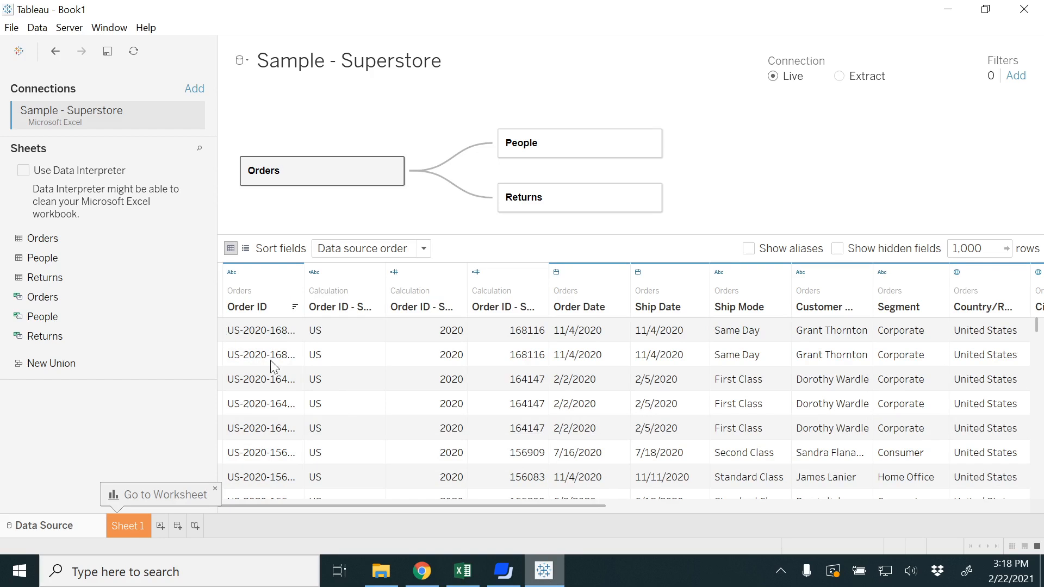
pyautogui.moveTo(304, 273); pyautogui.dragTo(336, 274)
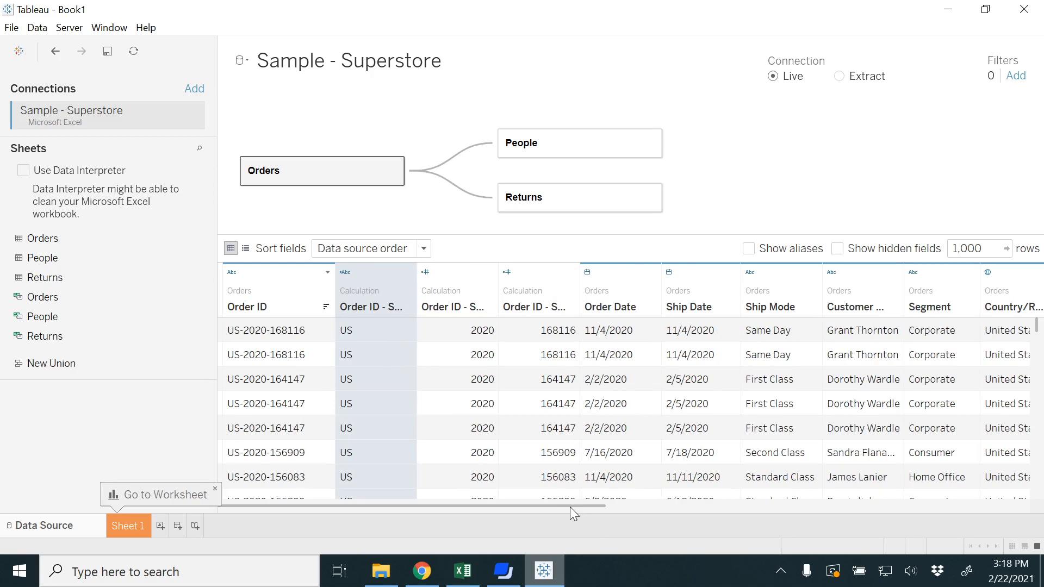
# Step: Change the Order Date column's data type to String and split the column automatically
pyautogui.moveTo(570, 507); pyautogui.dragTo(647, 504)
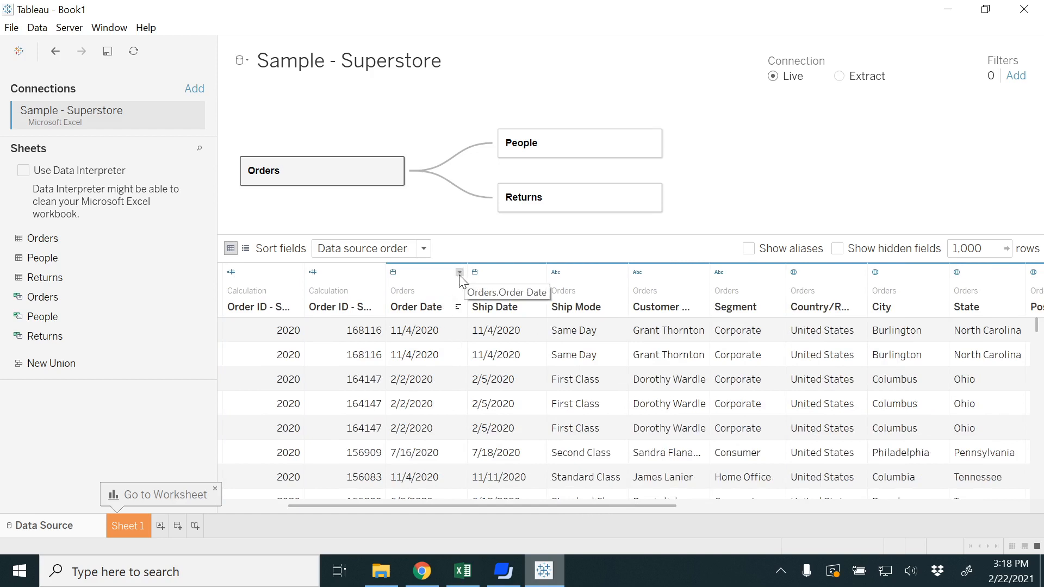
pyautogui.click(459, 272)
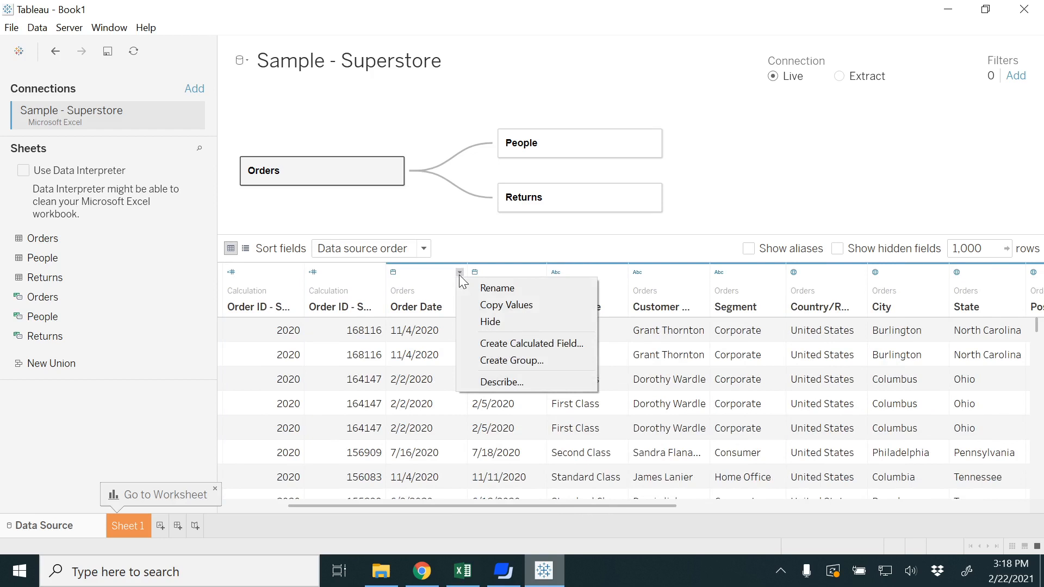
pyautogui.click(395, 275)
pyautogui.click(396, 276)
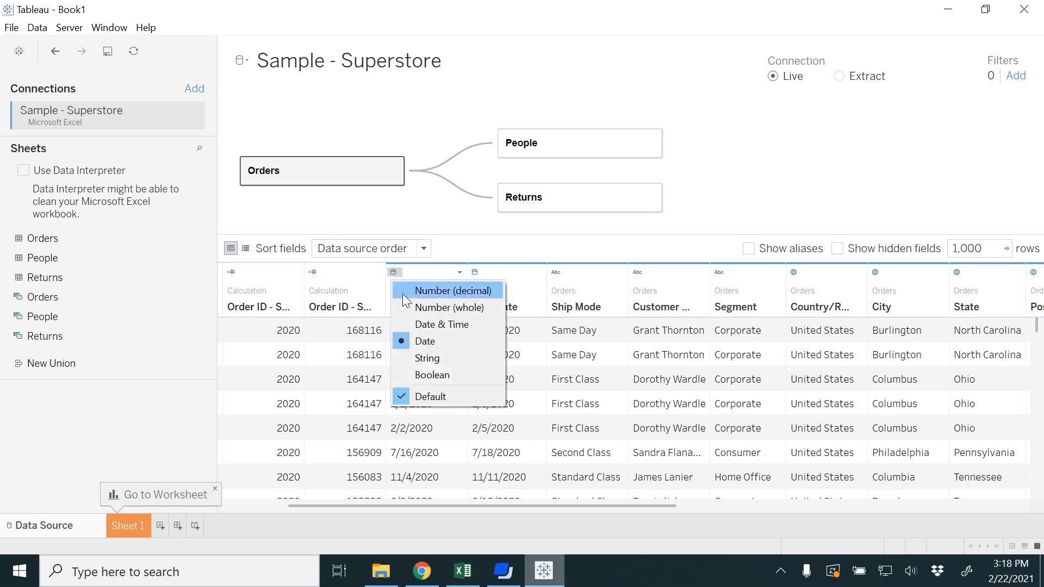
pyautogui.click(427, 360)
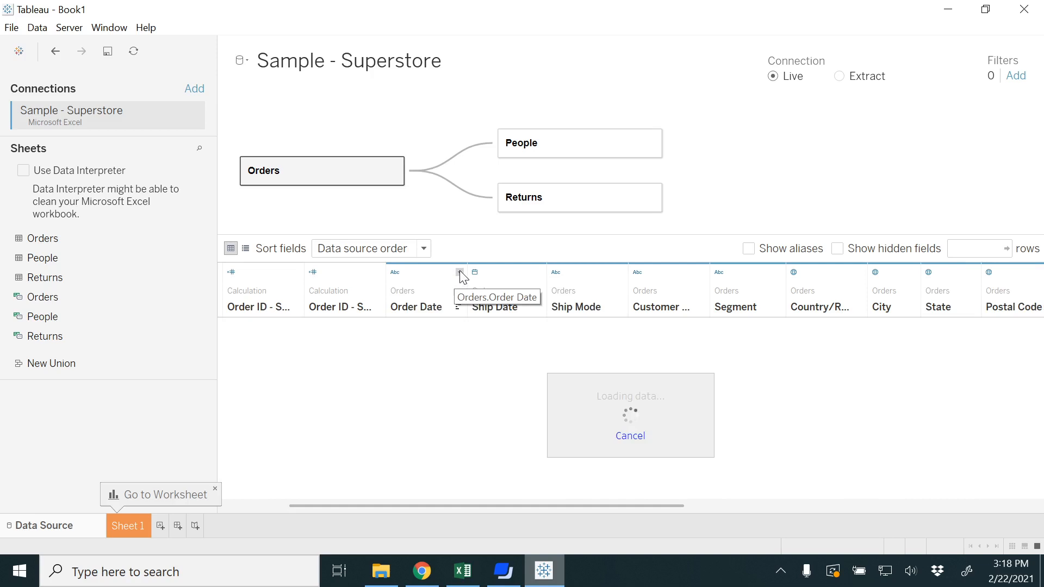
pyautogui.click(460, 273)
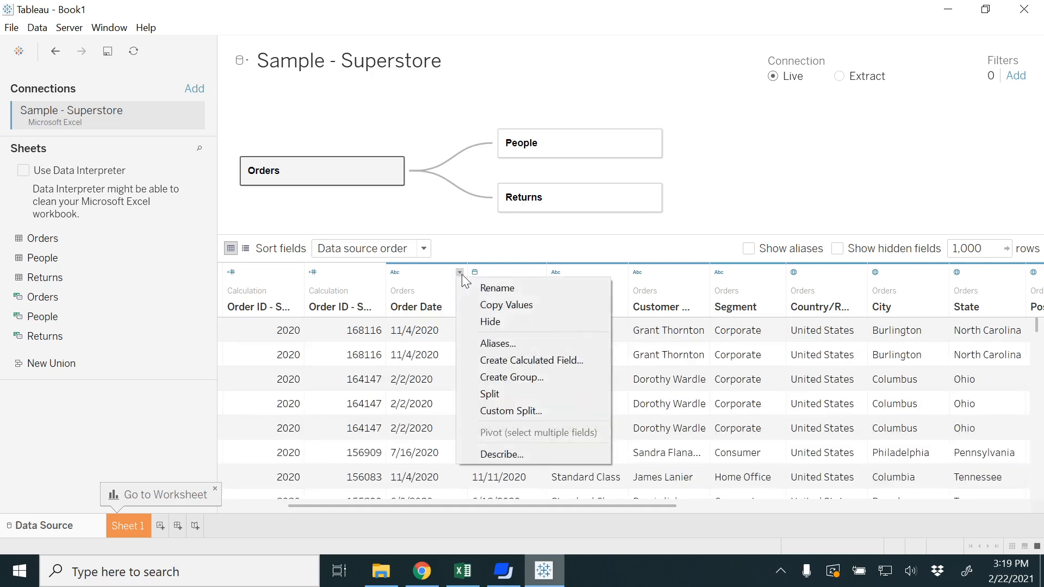
pyautogui.click(492, 393)
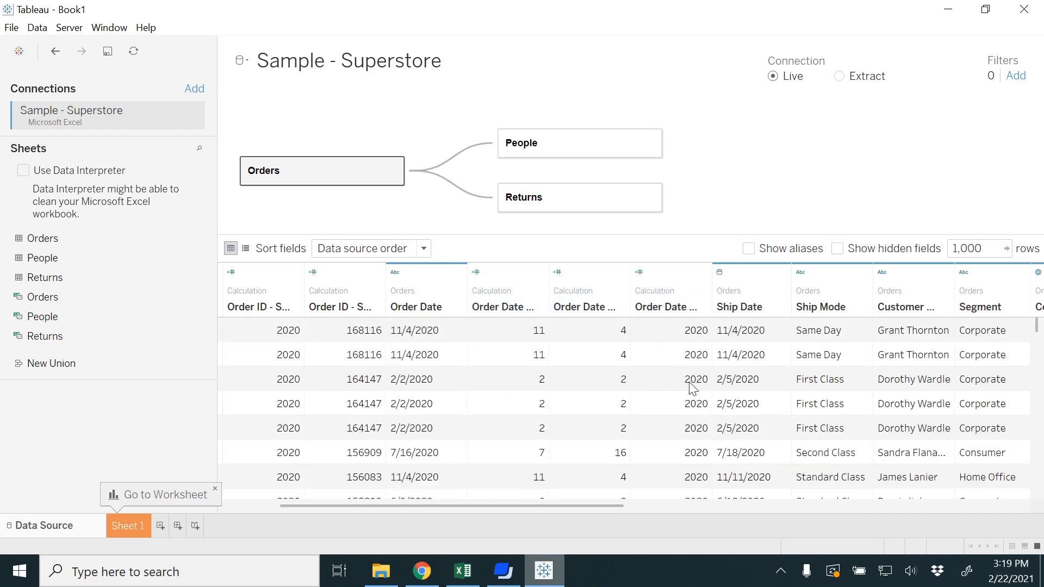
# Step: Rename the first column split from Order Date as Month
pyautogui.doubleClick(511, 308)
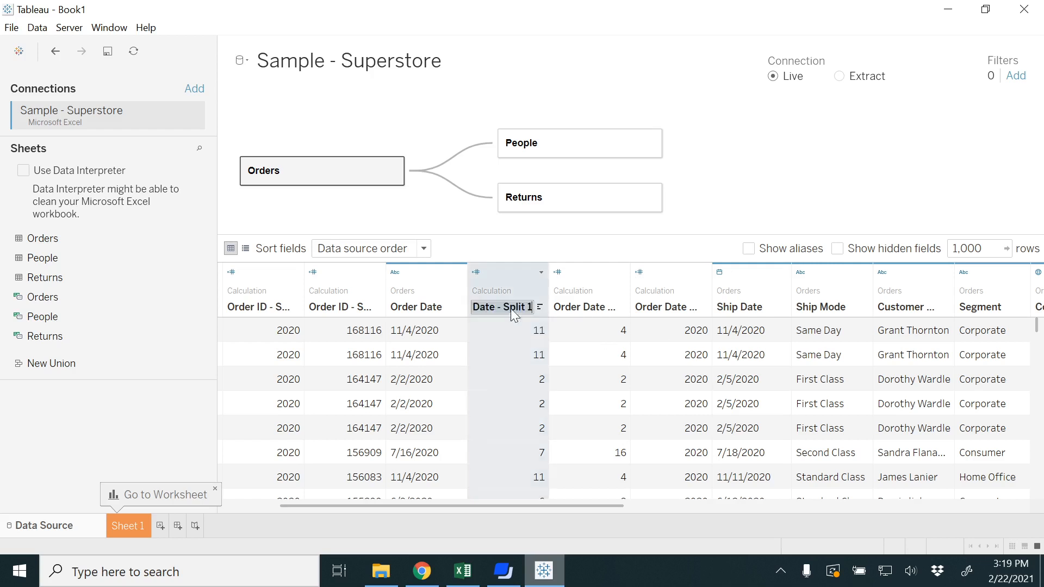
pyautogui.write('MOnth')
pyautogui.press('BackSpace')
pyautogui.press('BackSpace')
pyautogui.press('BackSpace')
pyautogui.write('ont')
pyautogui.press('Return')
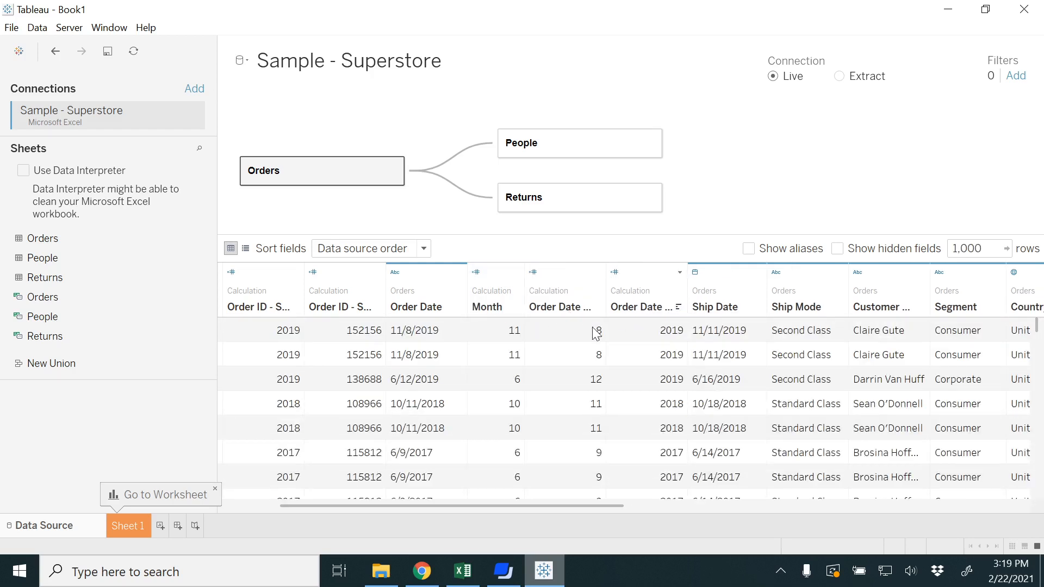
# Step: Inspect the custom split options for the Order Date column and close them without splitting
pyautogui.click(459, 272)
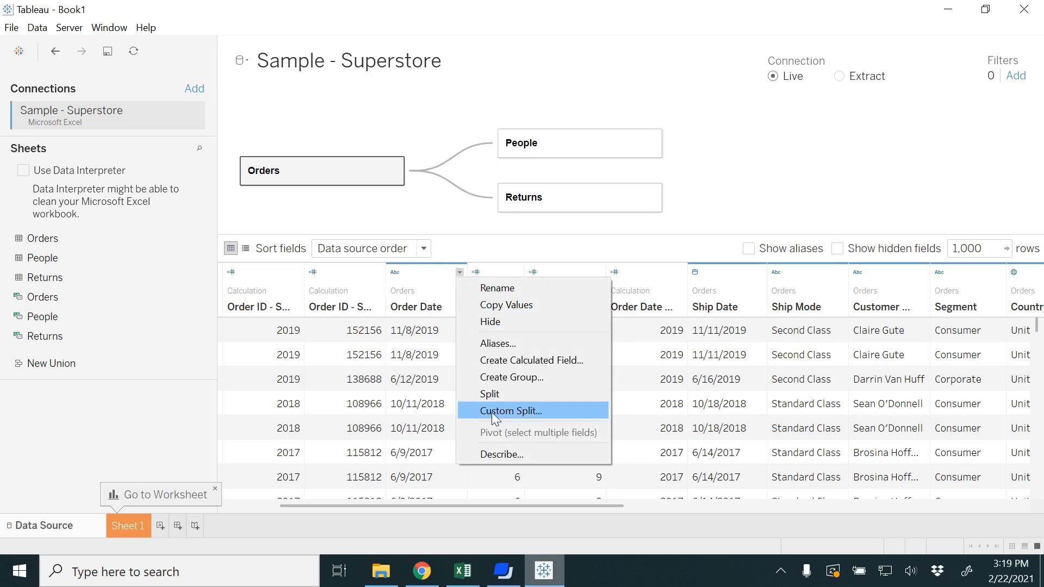
pyautogui.click(490, 411)
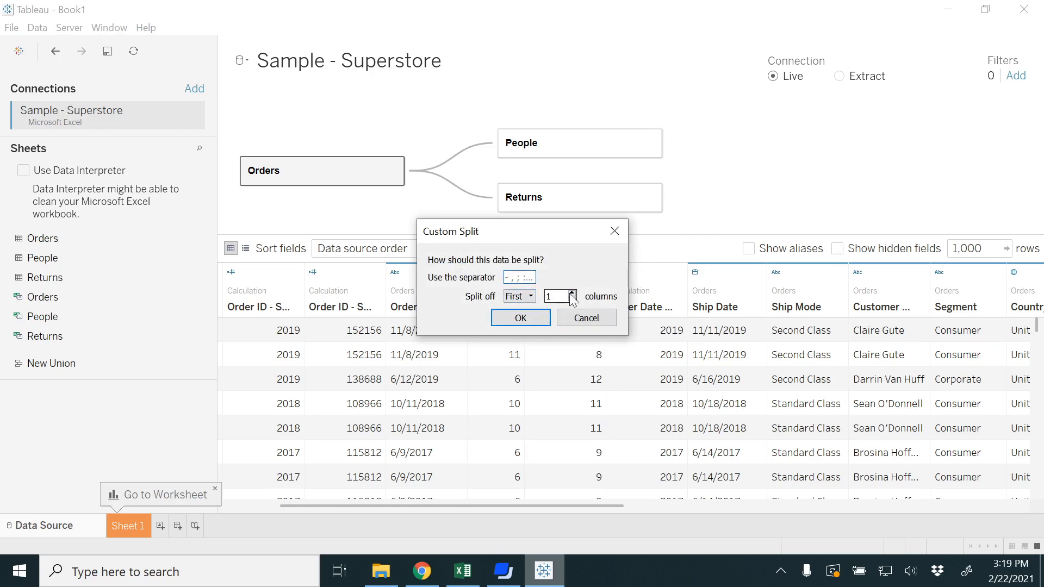
pyautogui.click(614, 232)
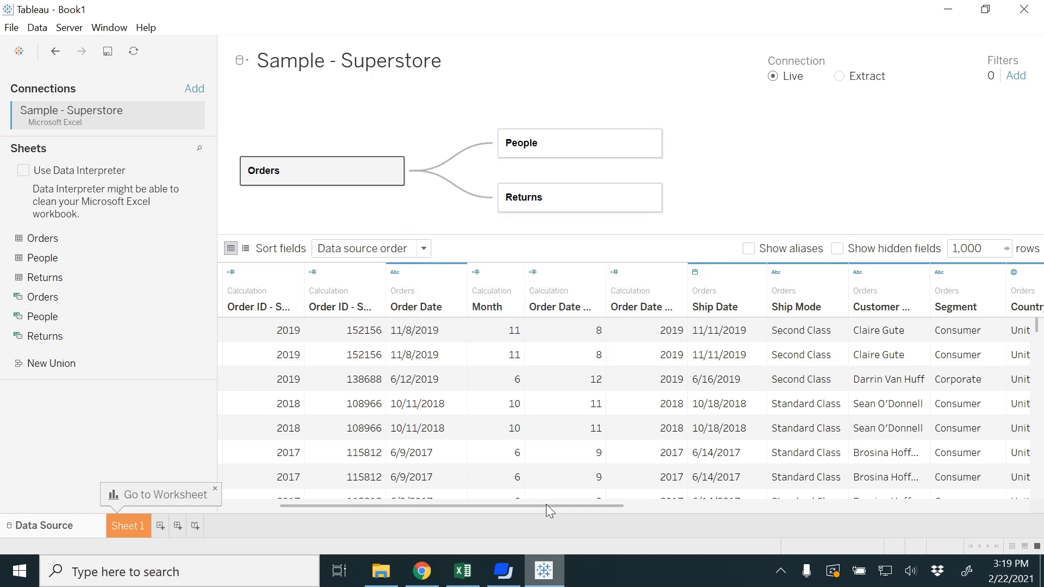
# Step: View the description of the Segment column, review its domain members, and close the description
pyautogui.moveTo(546, 506); pyautogui.dragTo(688, 503)
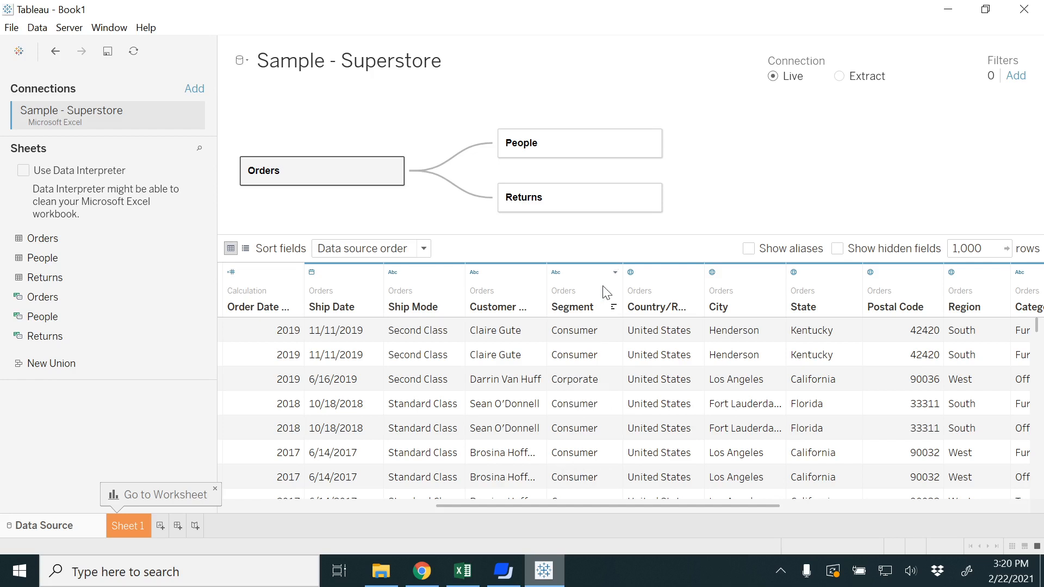
pyautogui.click(615, 273)
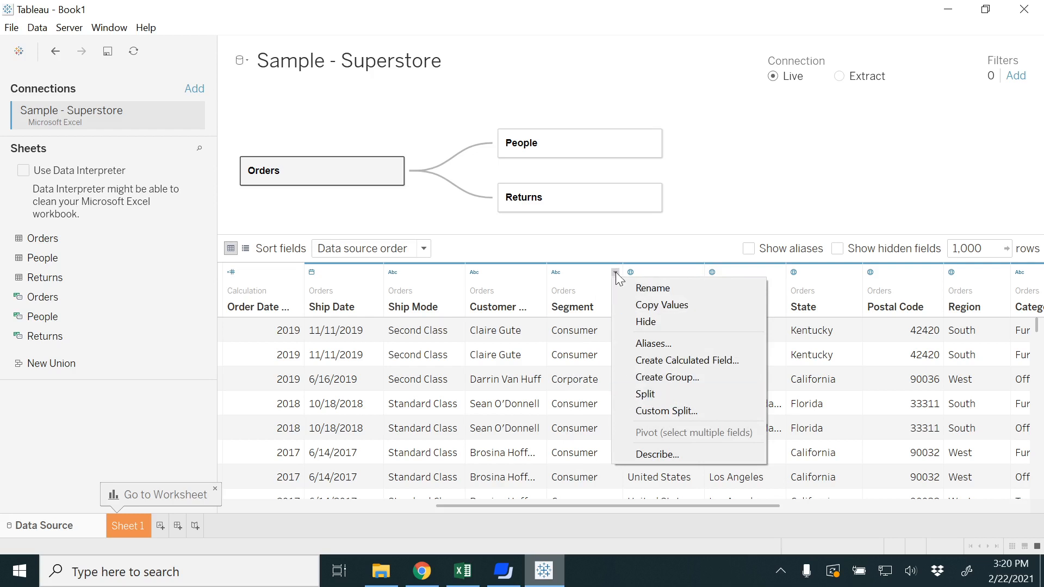
pyautogui.click(646, 455)
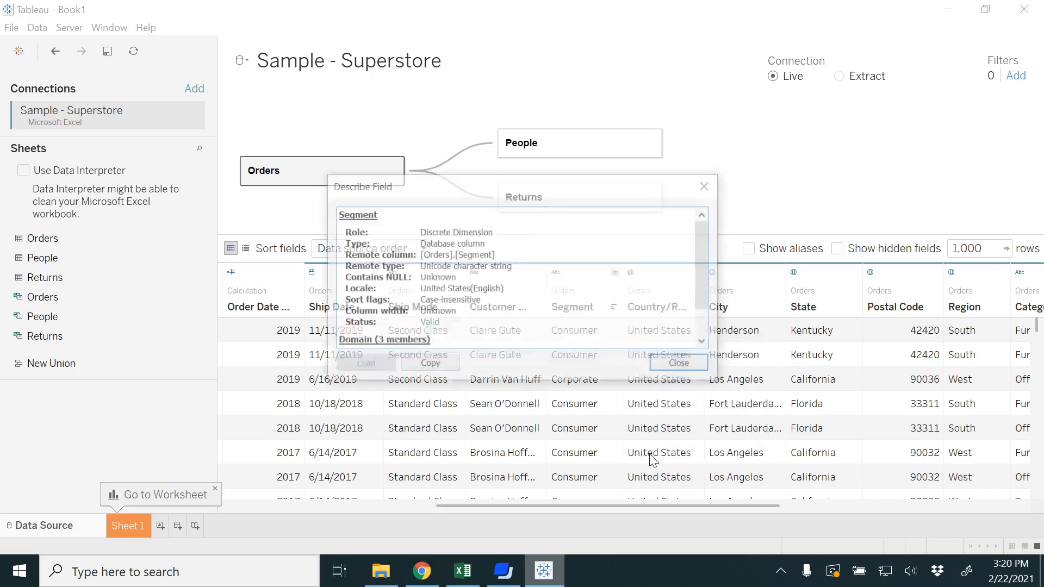
pyautogui.scroll(-1, 473, 310)
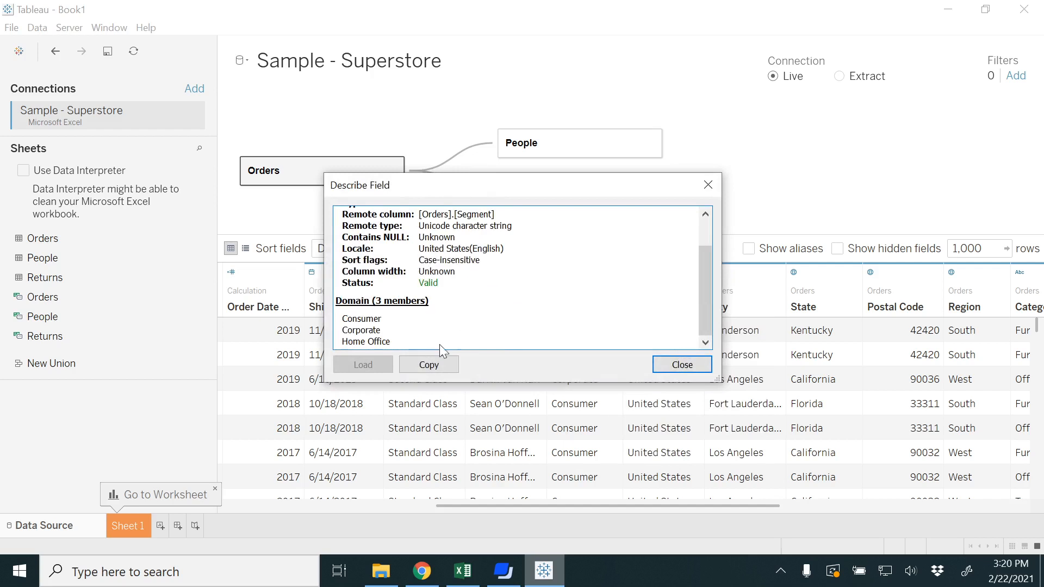
pyautogui.moveTo(406, 344); pyautogui.dragTo(355, 315)
pyautogui.click(405, 342)
pyautogui.click(661, 365)
pyautogui.moveTo(654, 505); pyautogui.dragTo(326, 490)
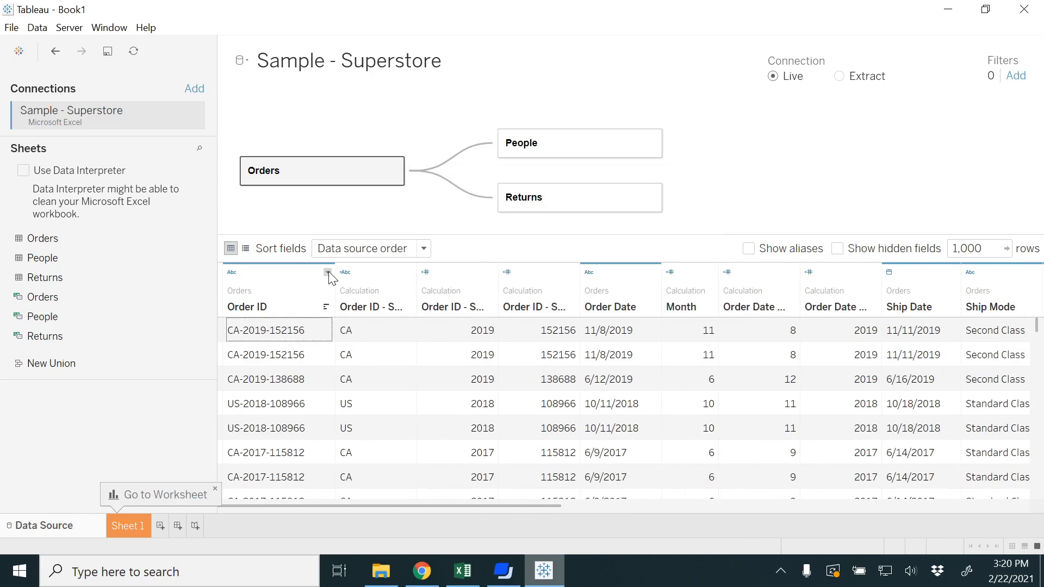
pyautogui.click(327, 272)
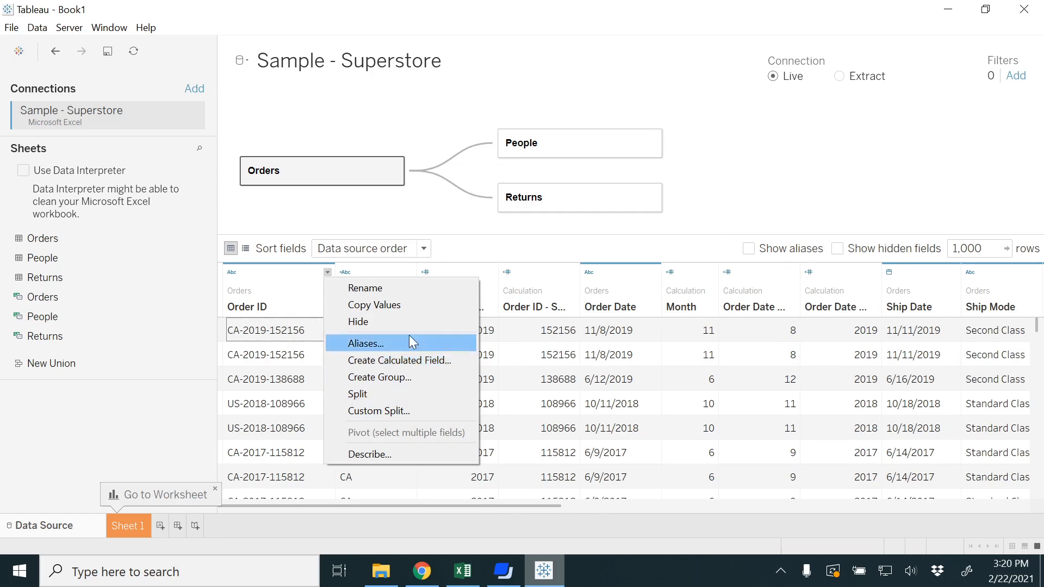
pyautogui.click(701, 218)
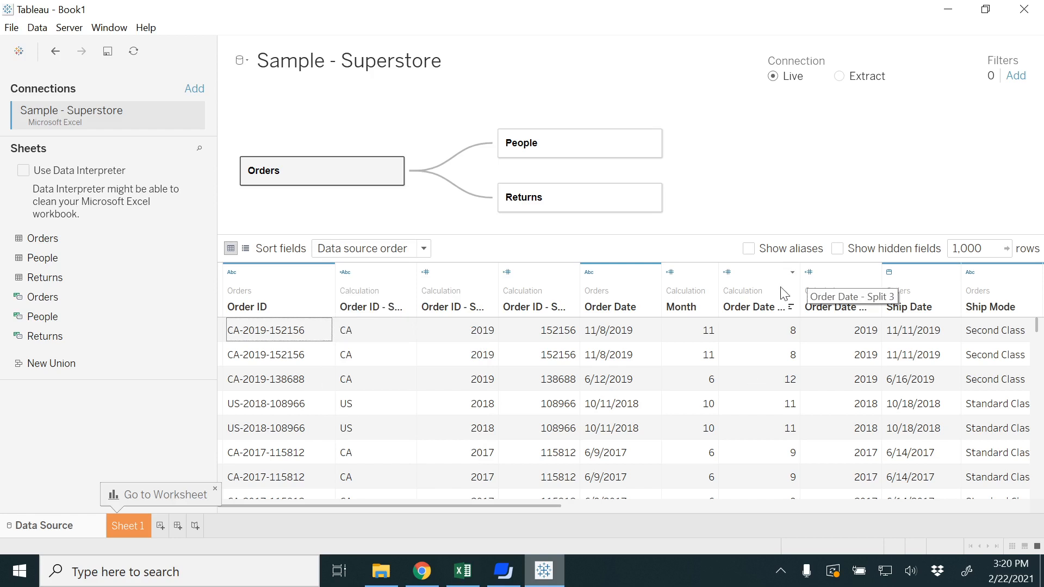
# Step: Inspect the bin creation settings for the second column split from Order Date and cancel without creating bins
pyautogui.click(792, 272)
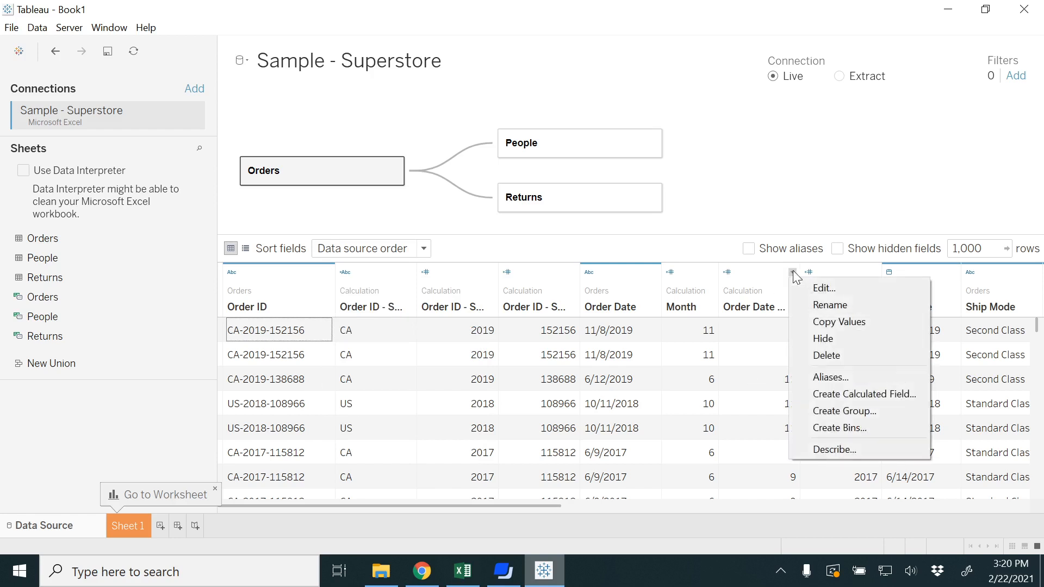
pyautogui.click(841, 428)
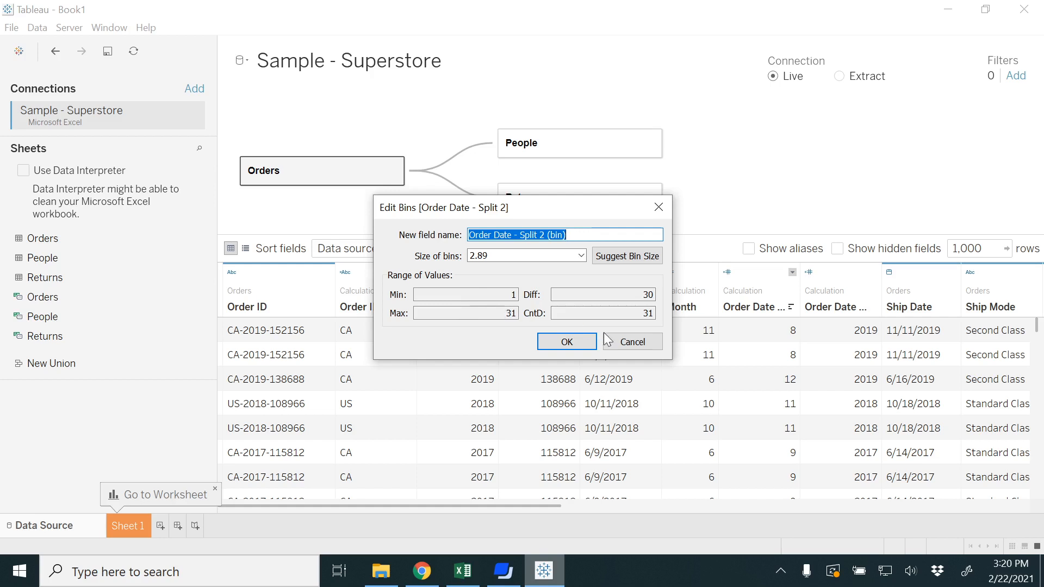
pyautogui.click(631, 343)
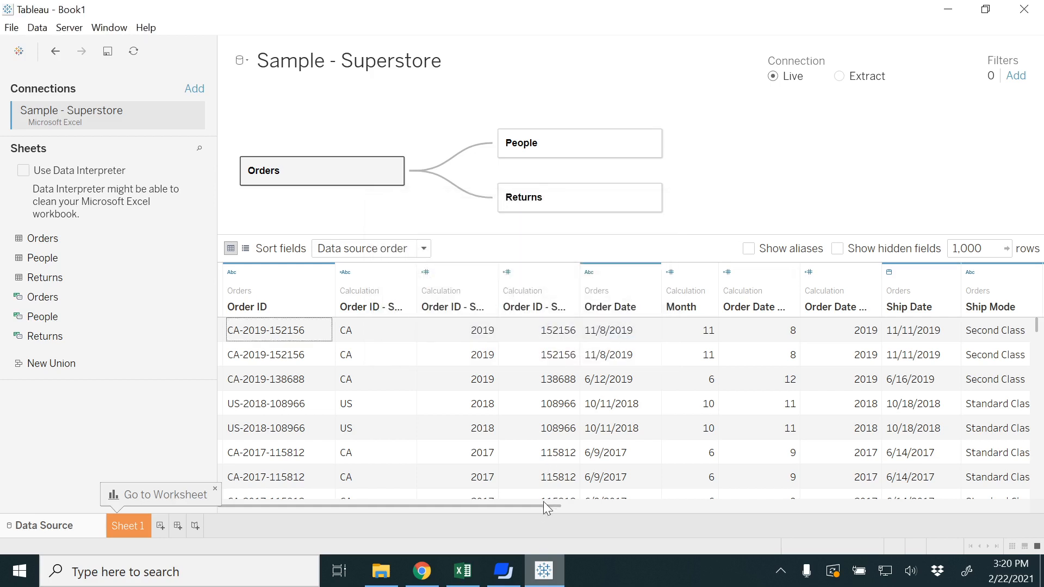
pyautogui.moveTo(541, 506); pyautogui.dragTo(697, 503)
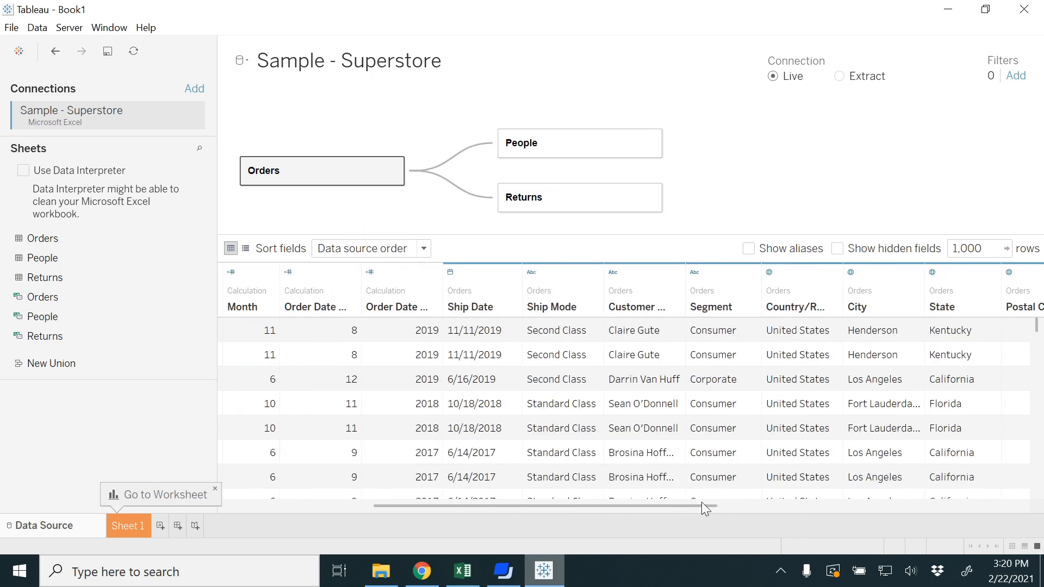